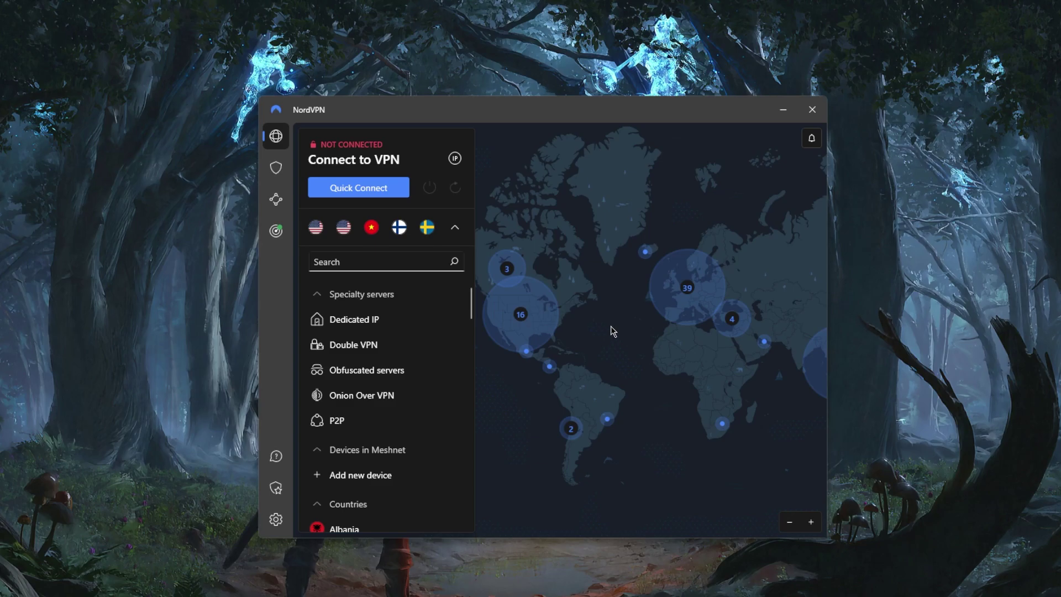
Step: Zoom the server map from Europe over to North America and connect to New York
{"action": "left_click_drag", "start_coordinate": [601, 358], "coordinate": [620, 339]}
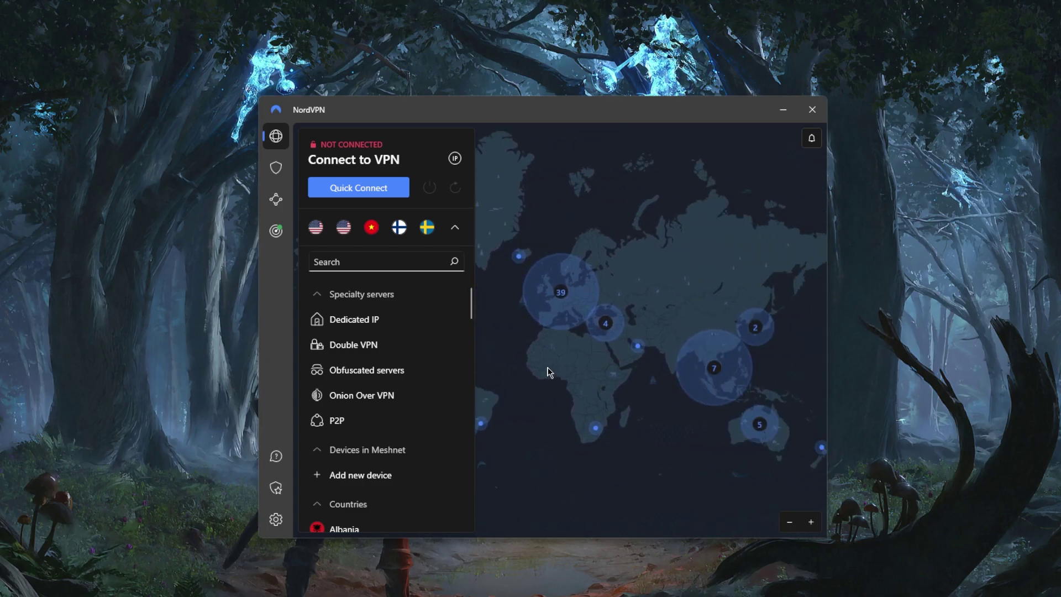
{"action": "left_click", "coordinate": [563, 318]}
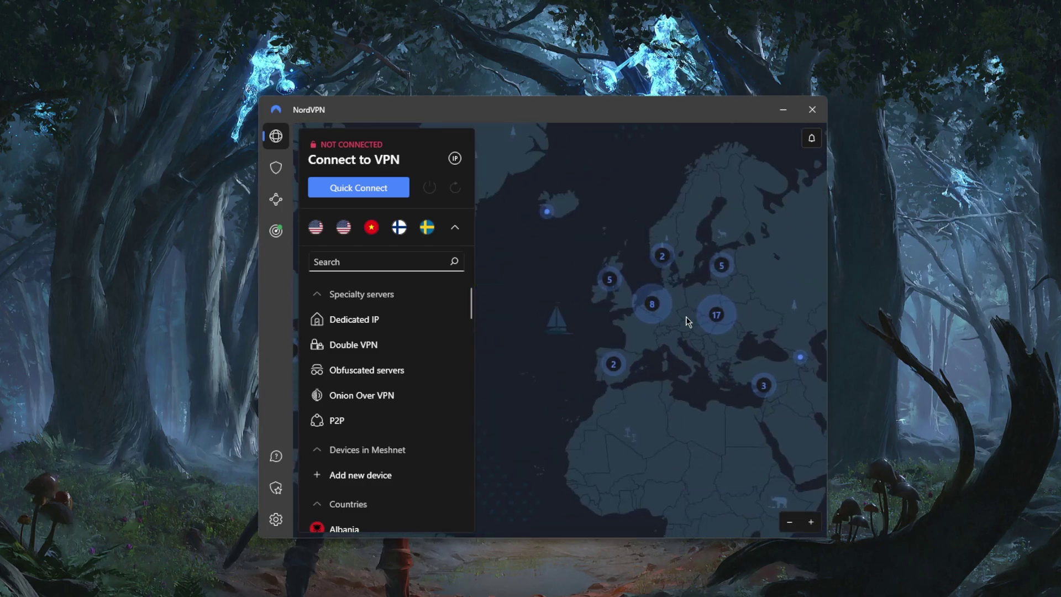
{"action": "scroll", "coordinate": [649, 394], "scroll_direction": "up", "scroll_amount": 3}
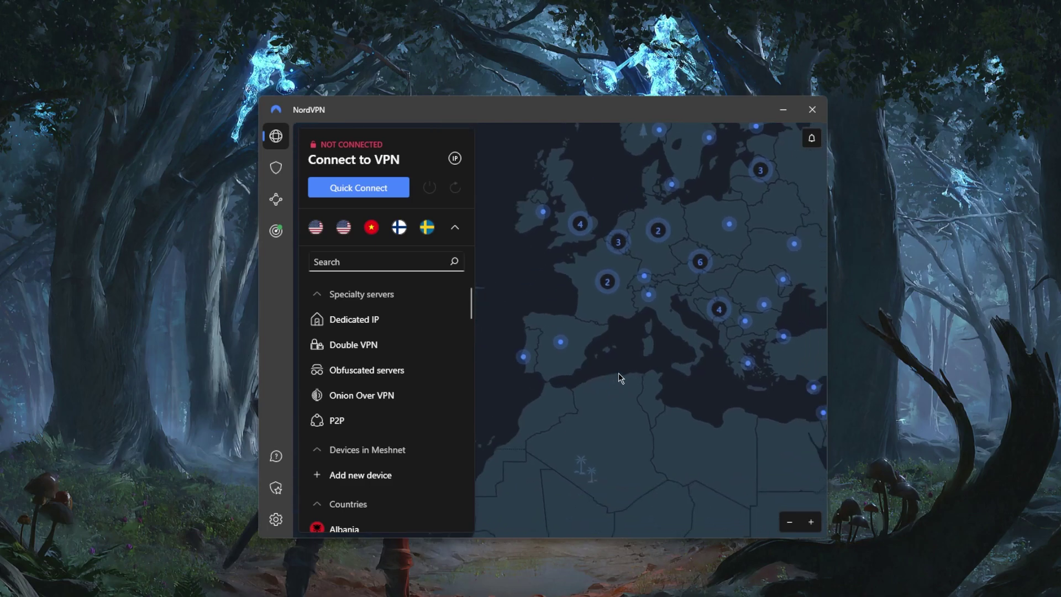
{"action": "scroll", "coordinate": [619, 371], "scroll_direction": "down", "scroll_amount": 4}
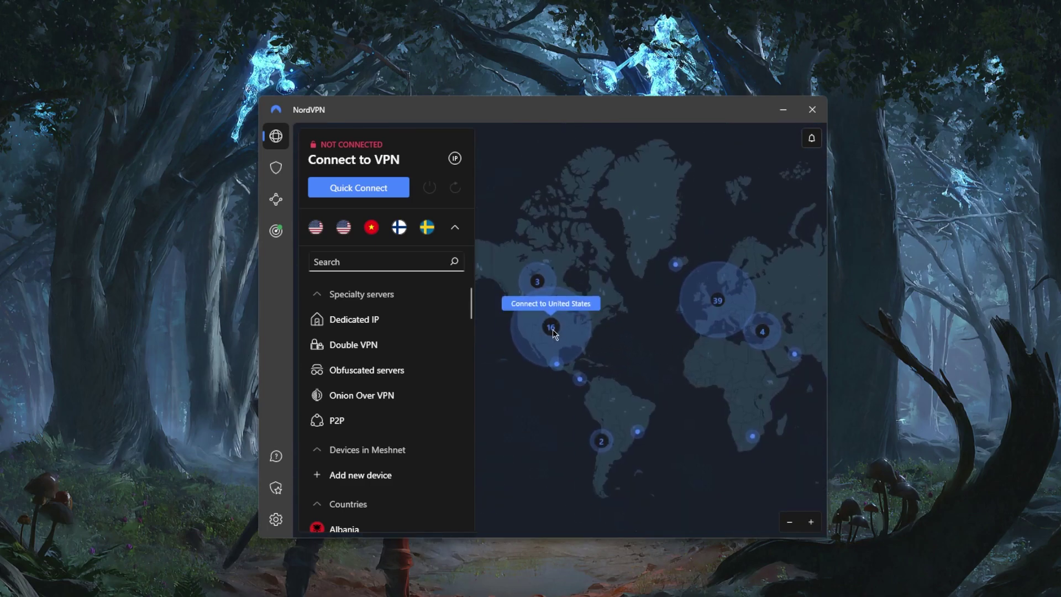
{"action": "scroll", "coordinate": [553, 330], "scroll_direction": "up", "scroll_amount": 3}
{"action": "scroll", "coordinate": [712, 359], "scroll_direction": "up", "scroll_amount": 3}
{"action": "scroll", "coordinate": [707, 309], "scroll_direction": "down", "scroll_amount": 3}
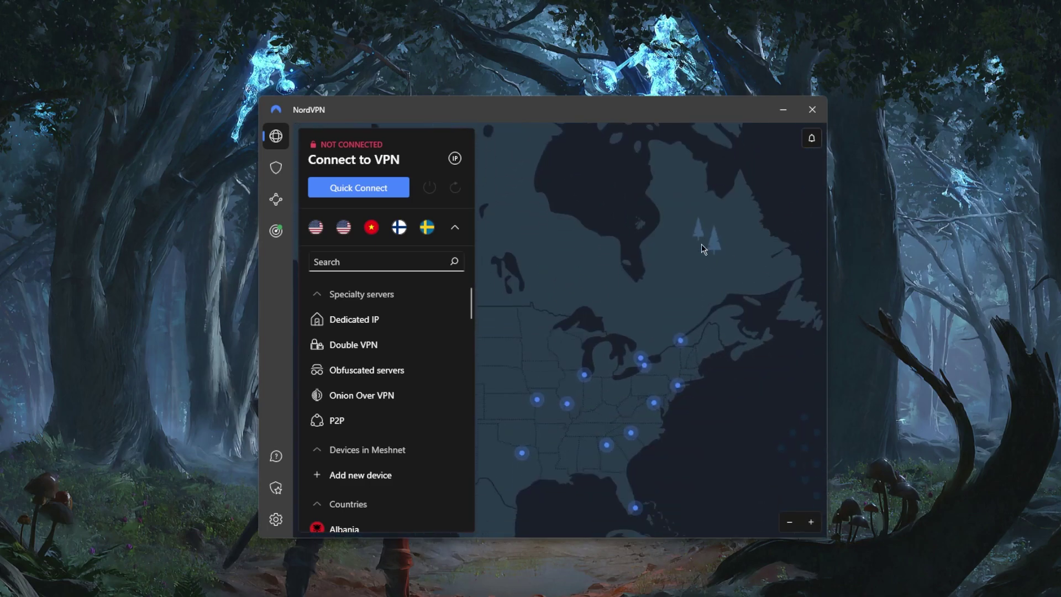
{"action": "left_click_drag", "start_coordinate": [558, 293], "coordinate": [587, 241]}
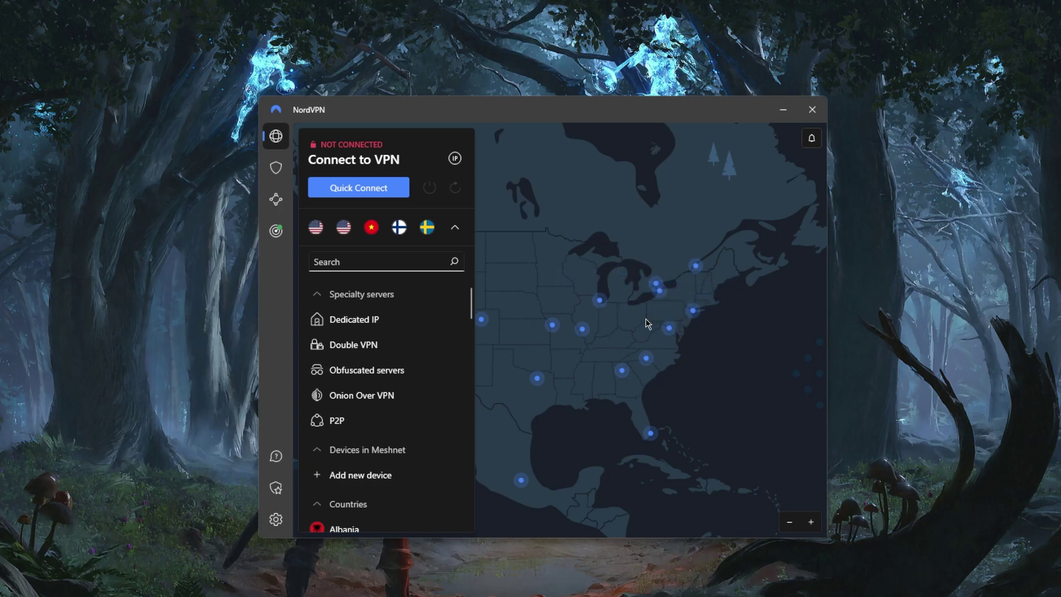
{"action": "left_click", "coordinate": [693, 311]}
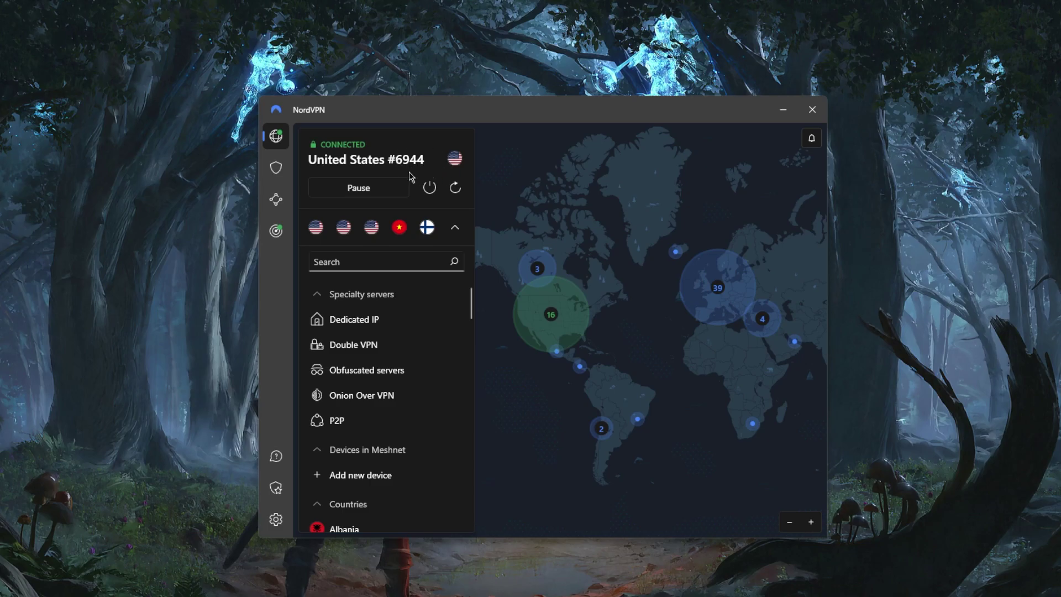
Step: Switch to another United States server, then cancel the pending attempt at #9226
{"action": "left_click", "coordinate": [455, 188]}
{"action": "left_click", "coordinate": [454, 187]}
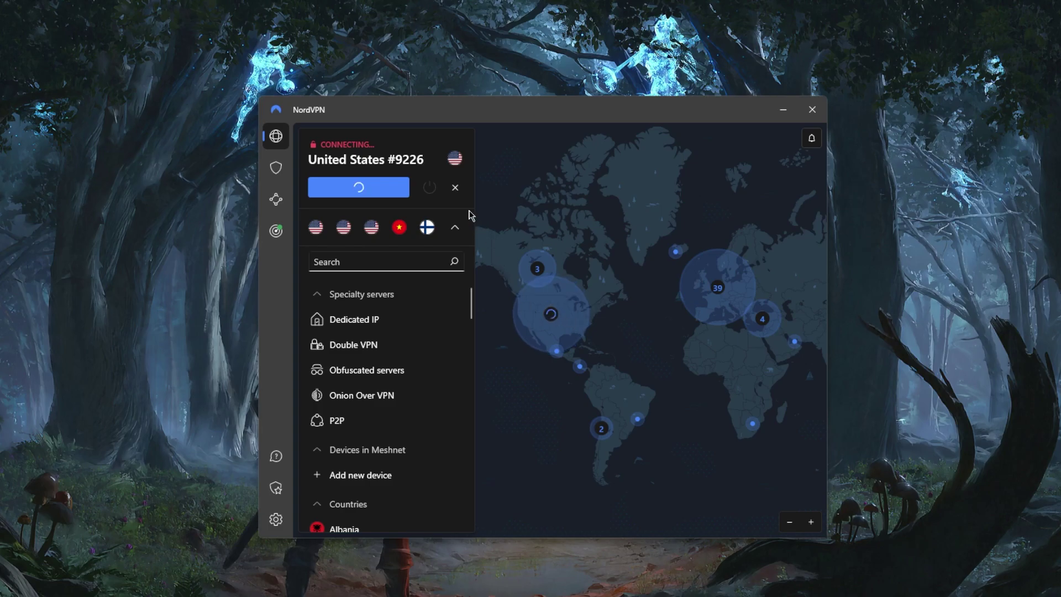
{"action": "left_click", "coordinate": [456, 188]}
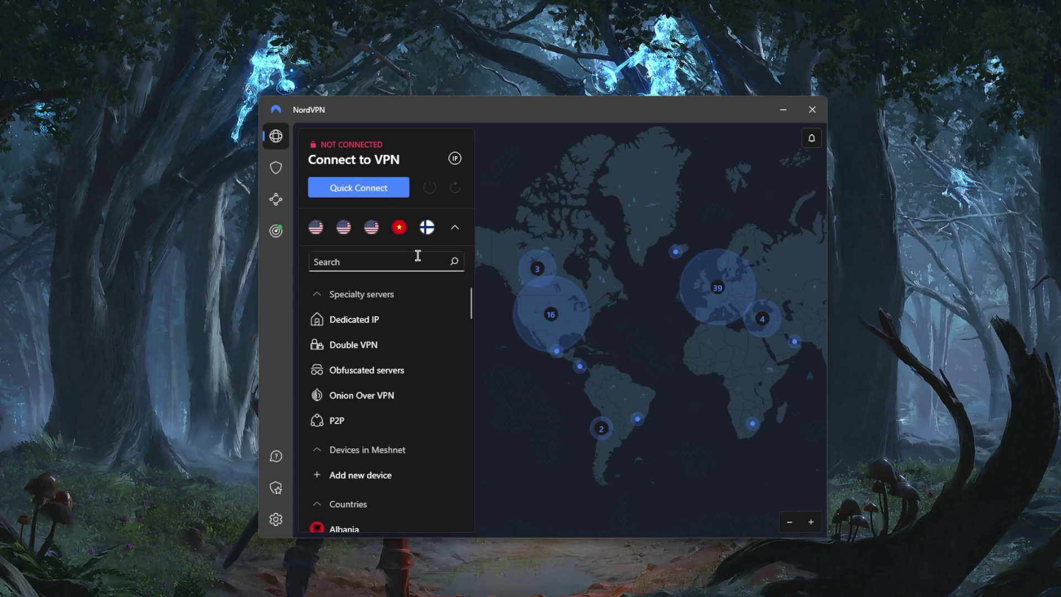
Step: Browse the country list and view the United States and United Kingdom city lists
{"action": "left_click_drag", "start_coordinate": [632, 343], "coordinate": [575, 384]}
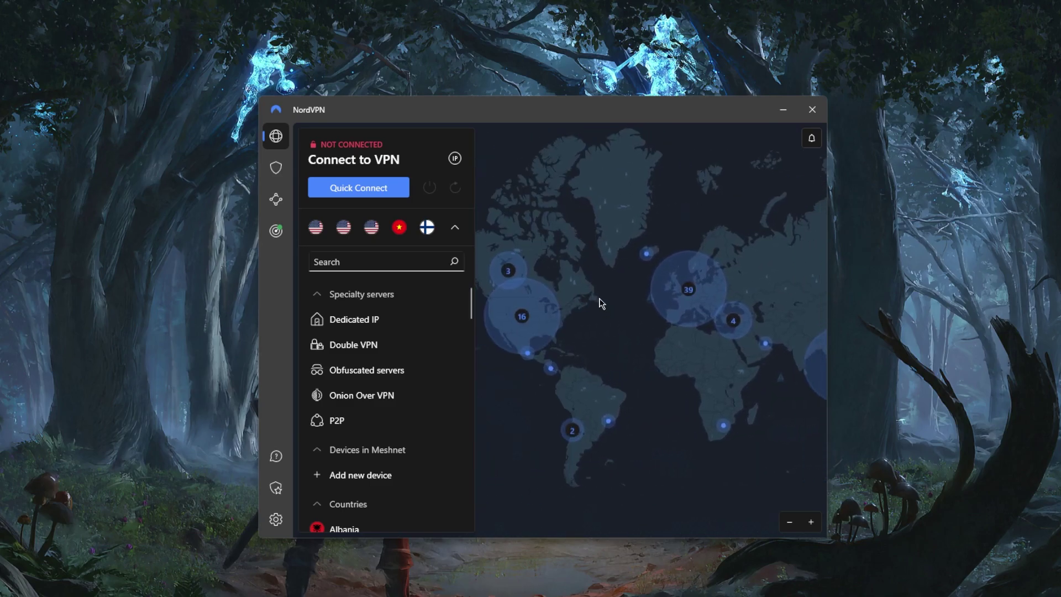
{"action": "left_click_drag", "start_coordinate": [470, 304], "coordinate": [471, 323]}
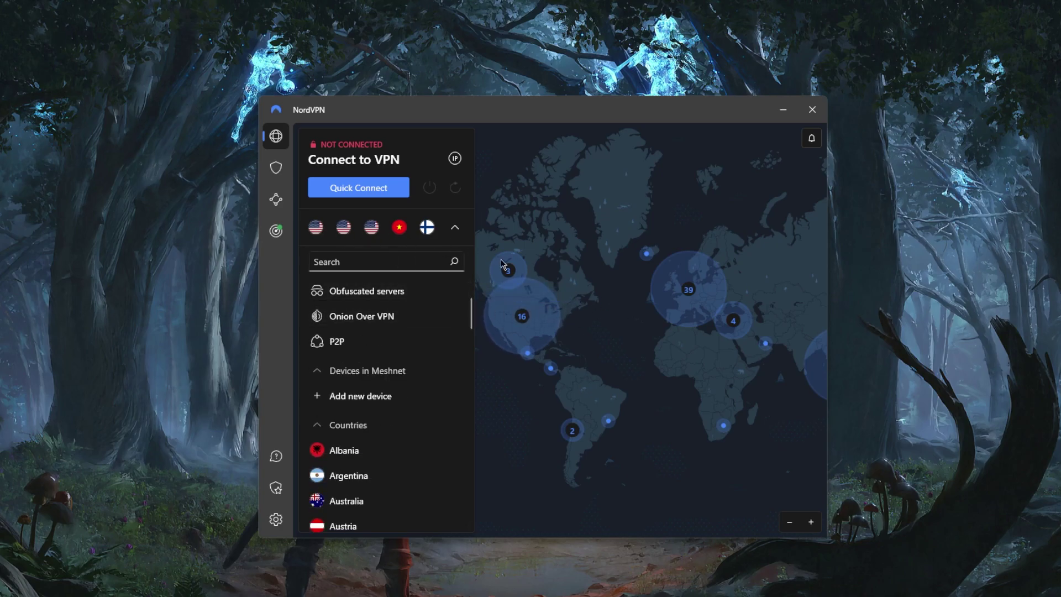
{"action": "left_click_drag", "start_coordinate": [471, 313], "coordinate": [455, 526]}
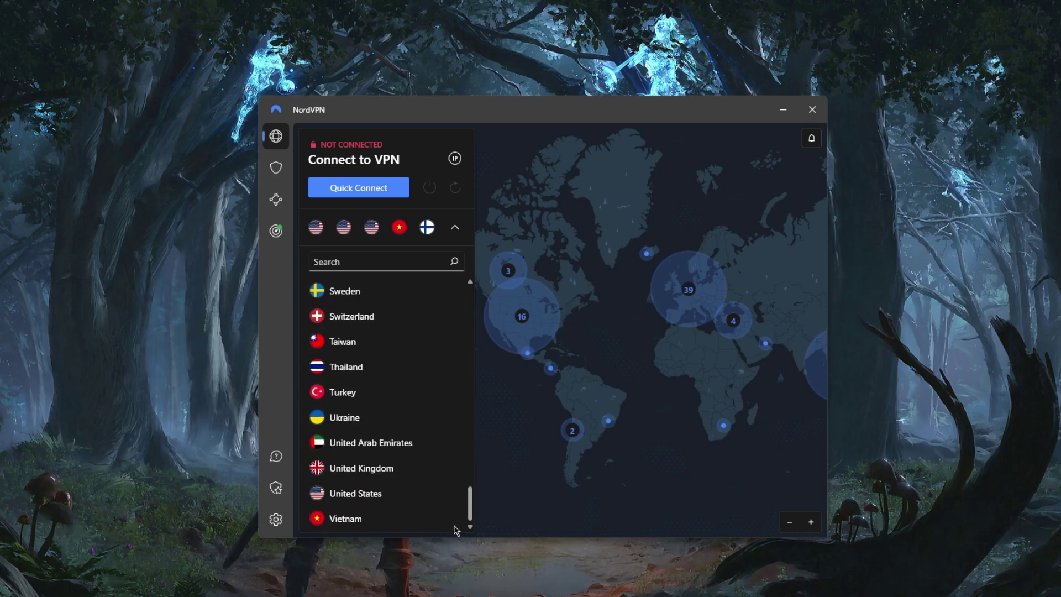
{"action": "left_click", "coordinate": [457, 495]}
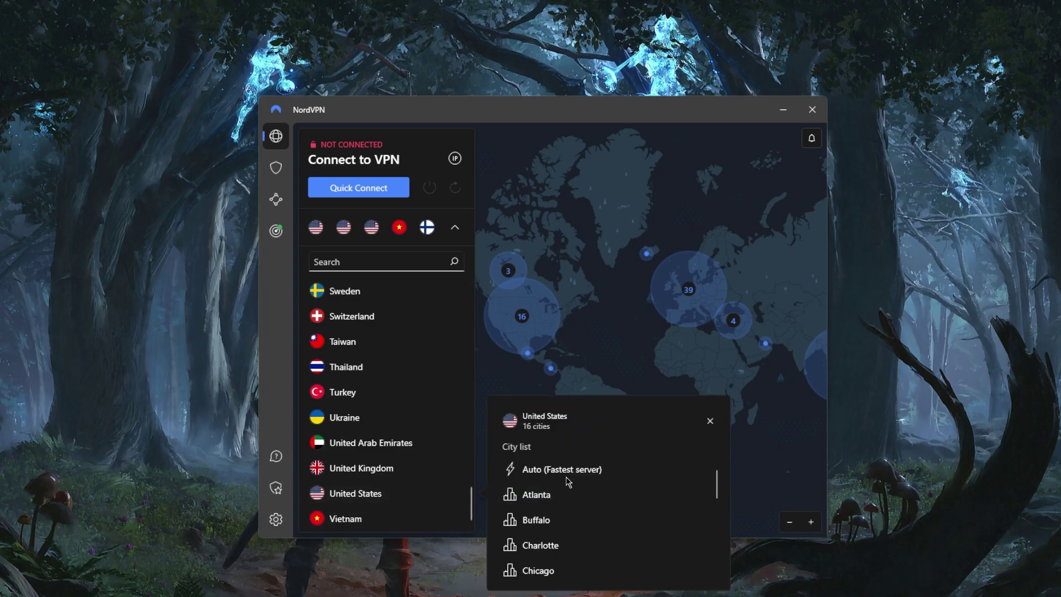
{"action": "scroll", "coordinate": [603, 491], "scroll_direction": "down", "scroll_amount": 3}
{"action": "scroll", "coordinate": [603, 500], "scroll_direction": "down", "scroll_amount": 3}
{"action": "scroll", "coordinate": [602, 510], "scroll_direction": "up", "scroll_amount": 1}
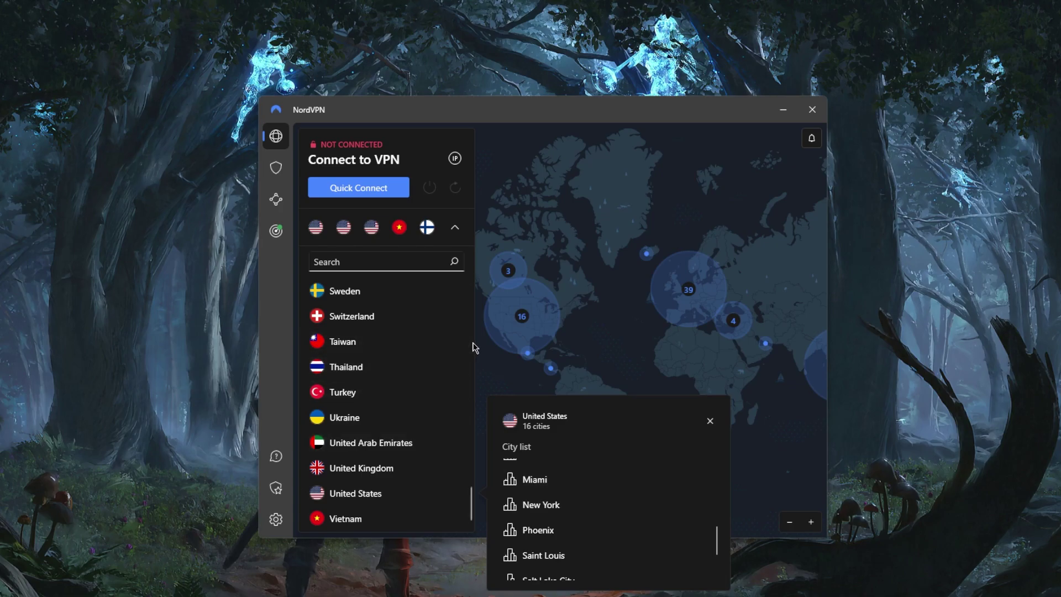
{"action": "left_click", "coordinate": [456, 468]}
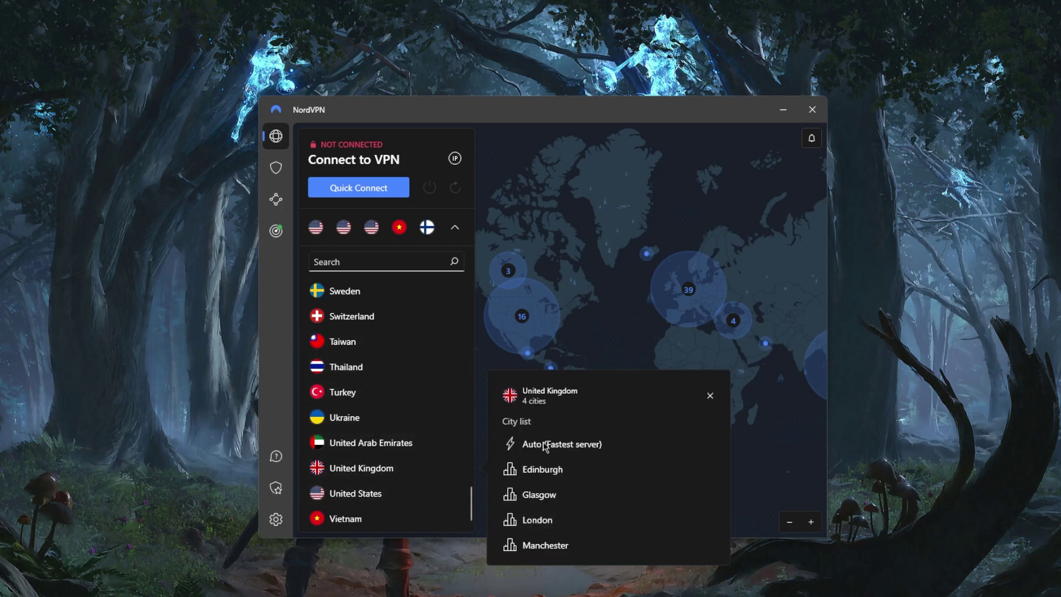
{"action": "left_click", "coordinate": [633, 365]}
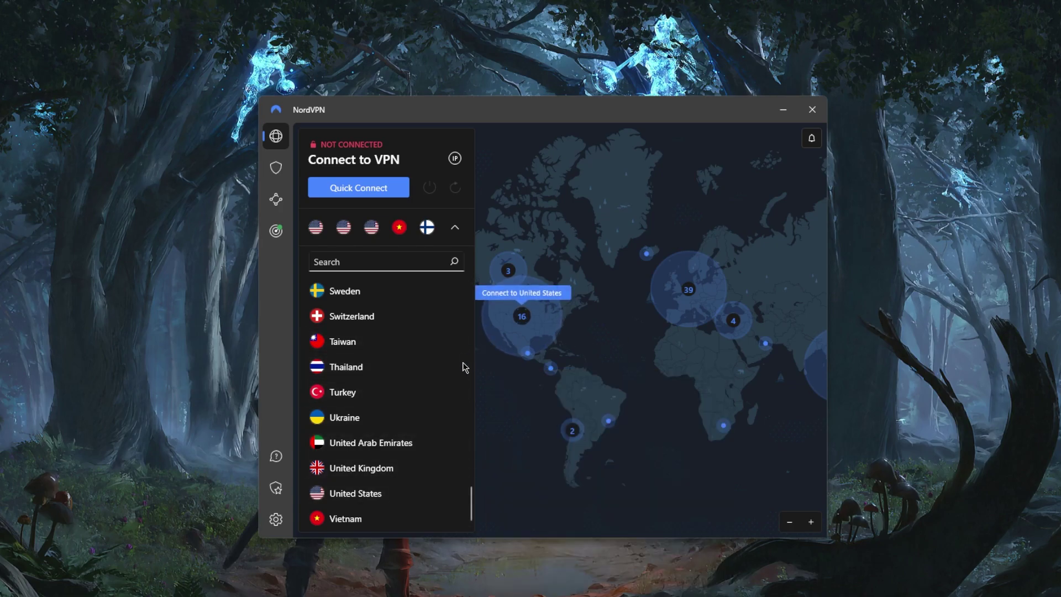
Step: Open the Threat Protection page from the sidebar
{"action": "left_click_drag", "start_coordinate": [474, 504], "coordinate": [480, 280]}
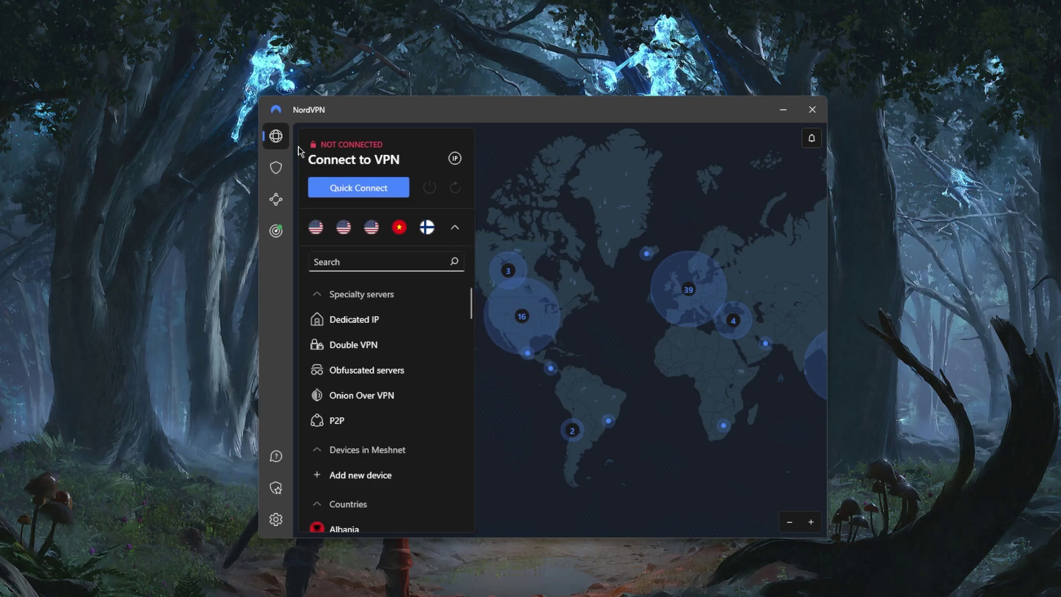
{"action": "left_click_drag", "start_coordinate": [690, 210], "coordinate": [590, 213]}
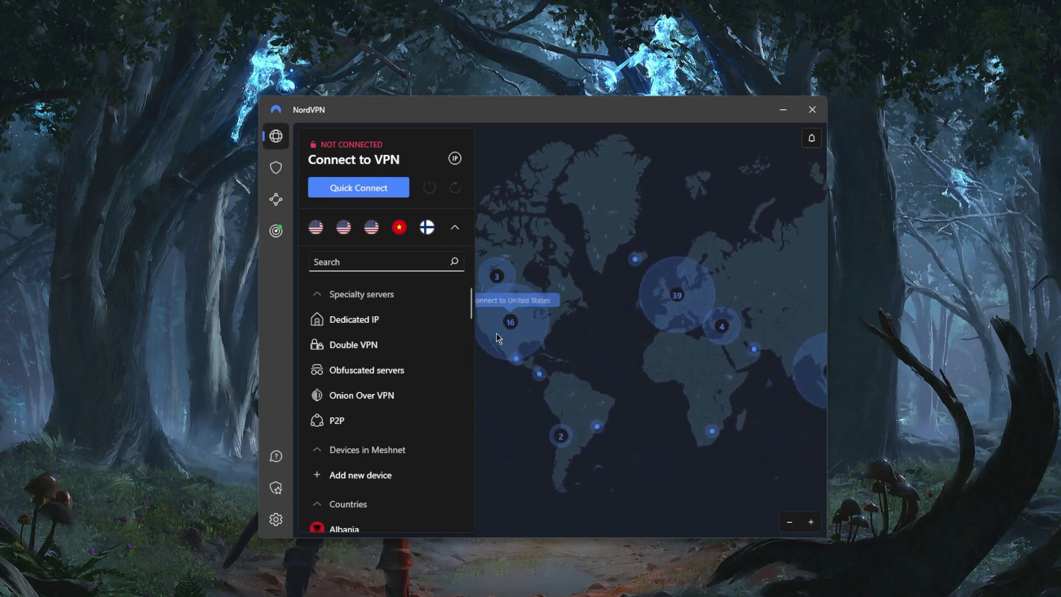
{"action": "left_click", "coordinate": [275, 168]}
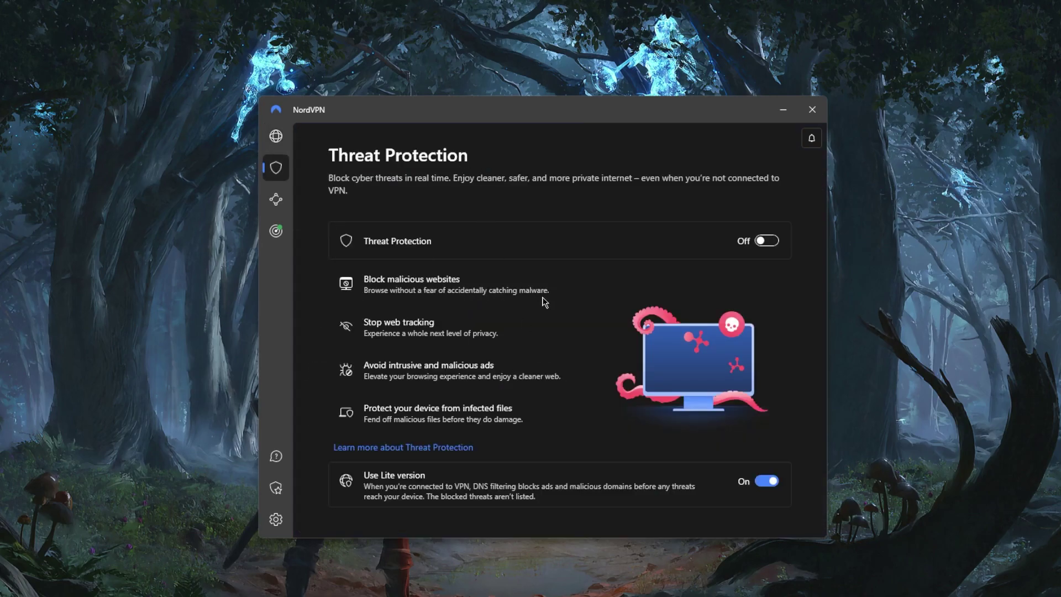
Step: View the Meshnet and Dark Web Monitor pages, then open Settings (version 7.0.15.0)
{"action": "left_click", "coordinate": [278, 204]}
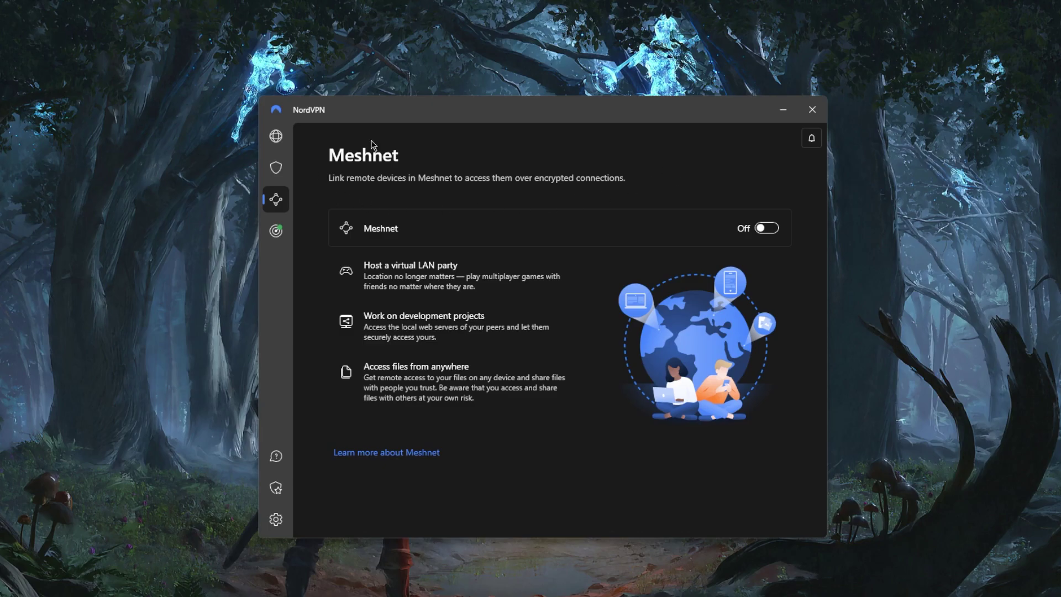
{"action": "left_click", "coordinate": [275, 231]}
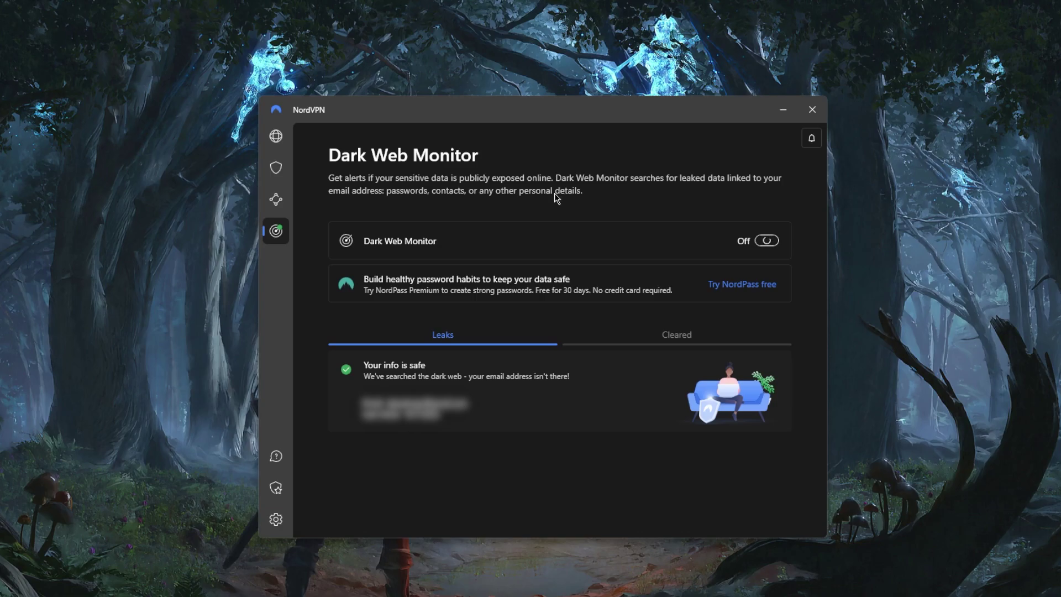
{"action": "left_click", "coordinate": [276, 519]}
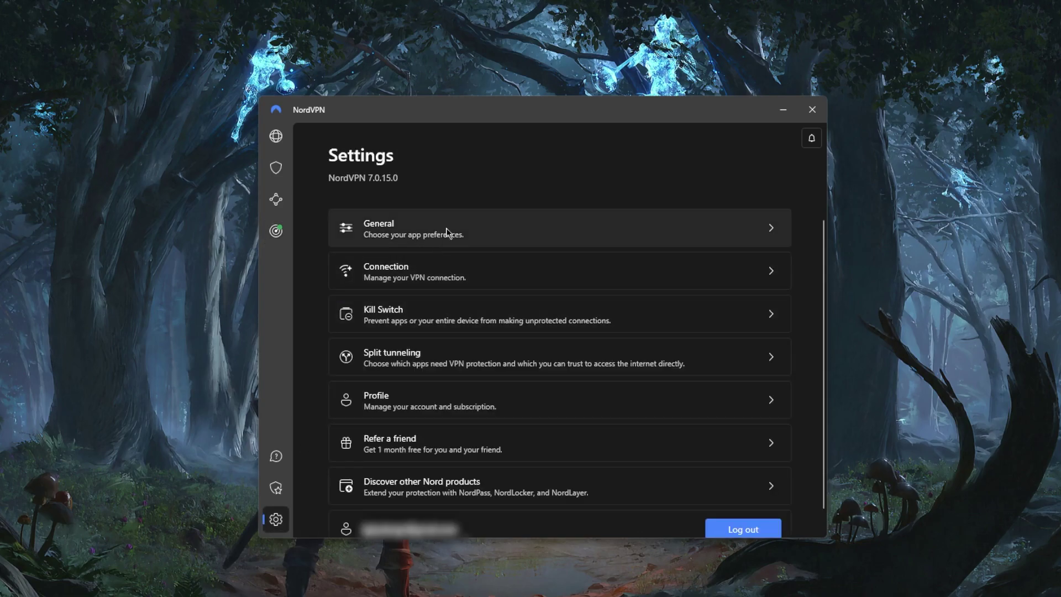
{"action": "left_click", "coordinate": [465, 223]}
{"action": "scroll", "coordinate": [479, 406], "scroll_direction": "down", "scroll_amount": 1}
{"action": "scroll", "coordinate": [498, 437], "scroll_direction": "up", "scroll_amount": 1}
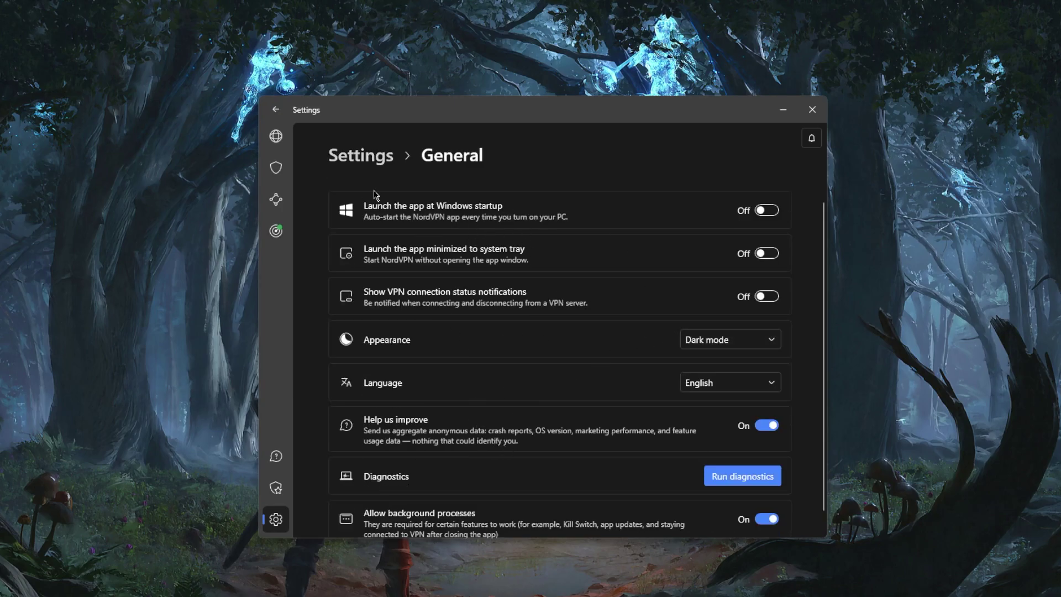
{"action": "left_click", "coordinate": [369, 157]}
{"action": "left_click", "coordinate": [514, 271]}
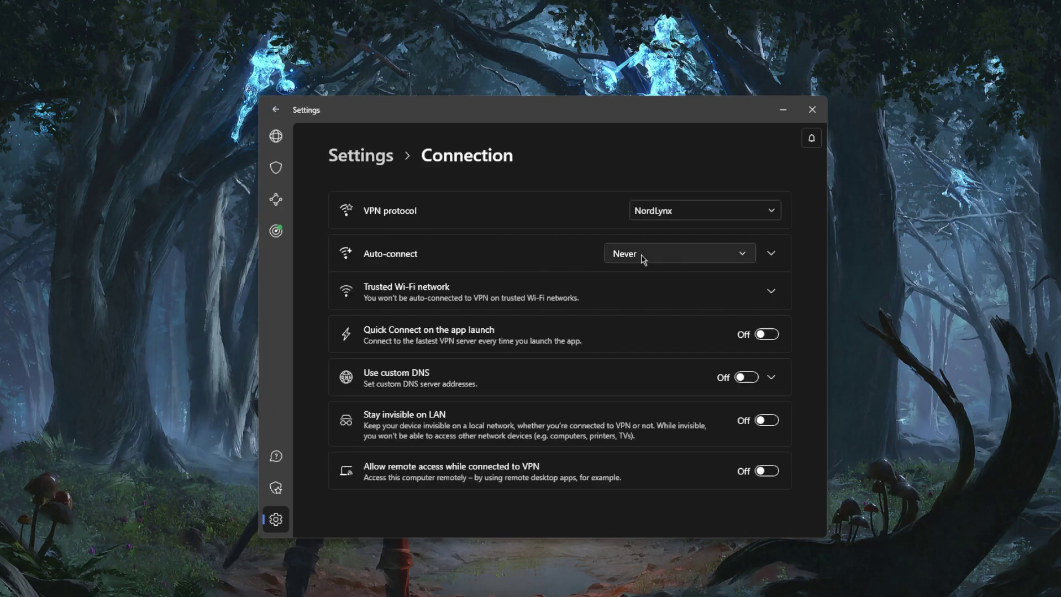
{"action": "left_click", "coordinate": [715, 214]}
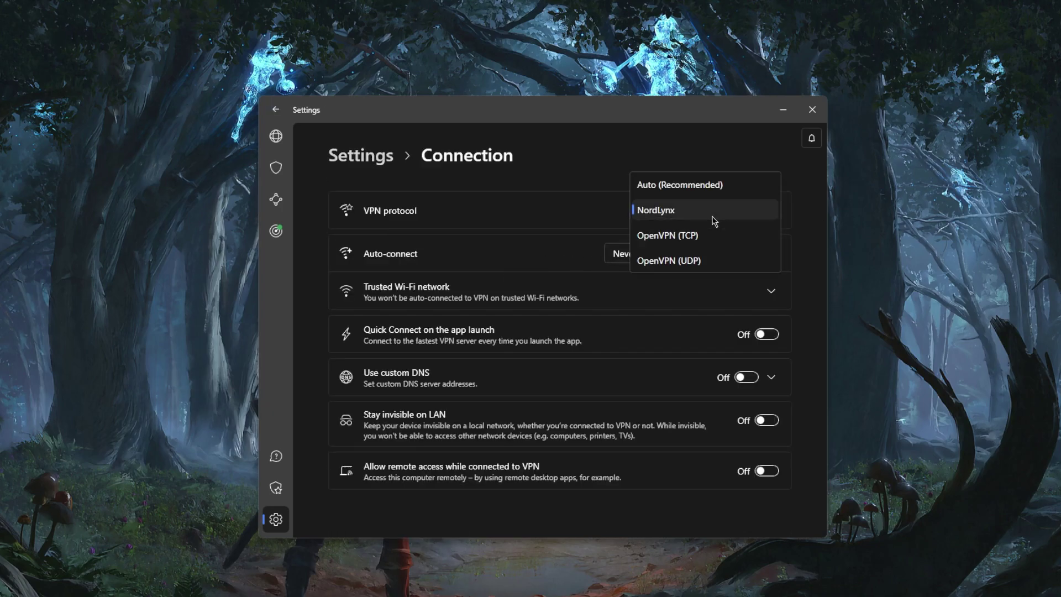
{"action": "left_click", "coordinate": [667, 216]}
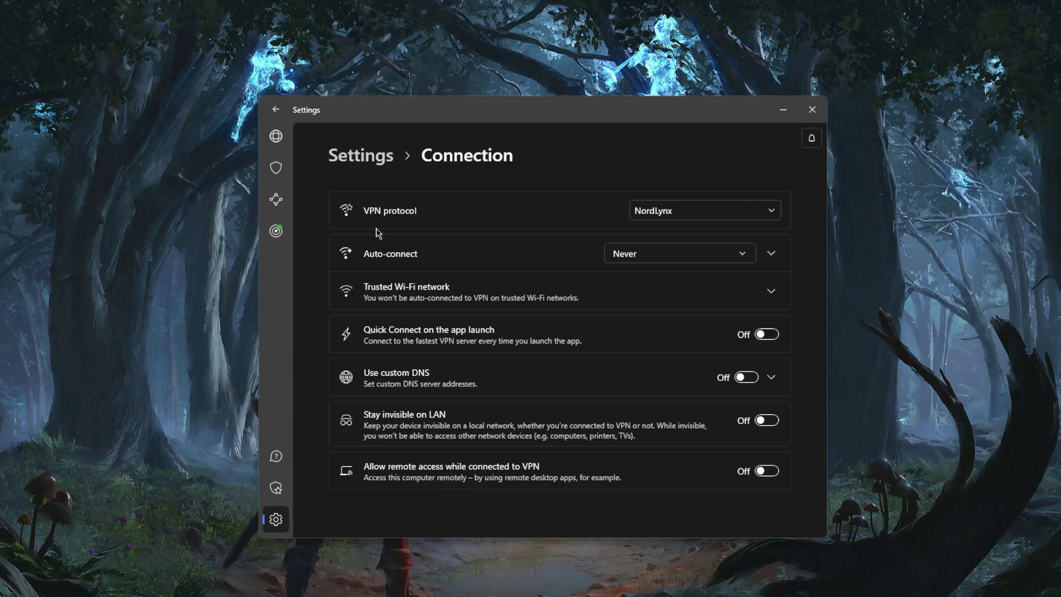
{"action": "left_click", "coordinate": [371, 159]}
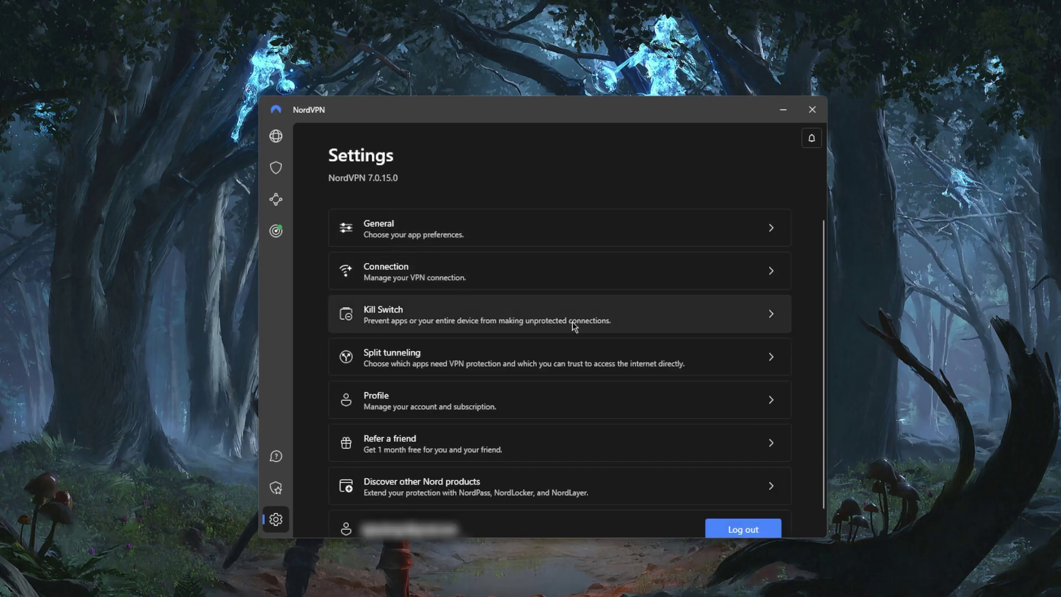
{"action": "left_click", "coordinate": [409, 315]}
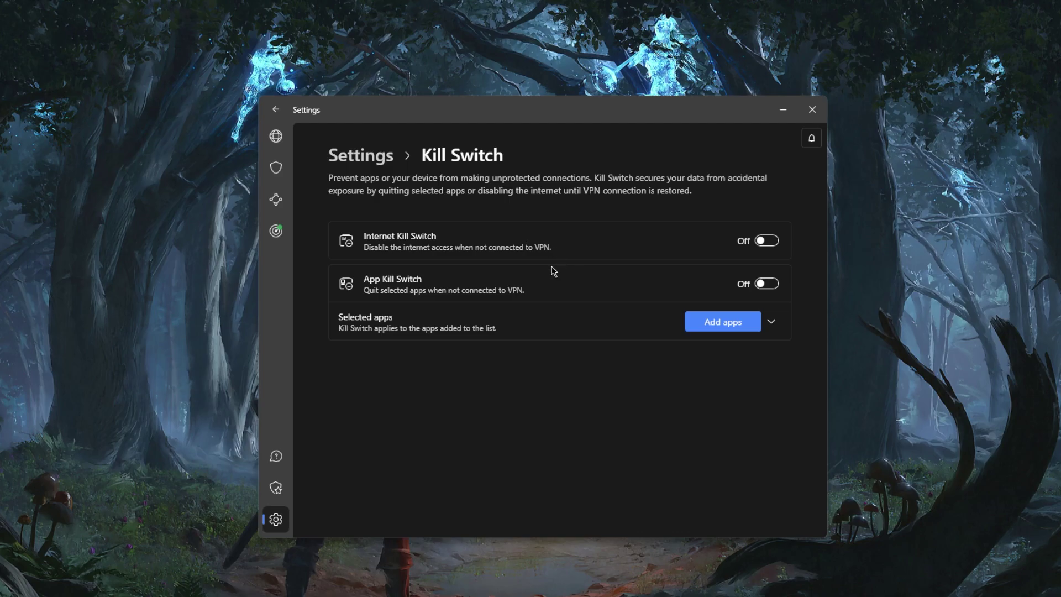
{"action": "left_click", "coordinate": [772, 325]}
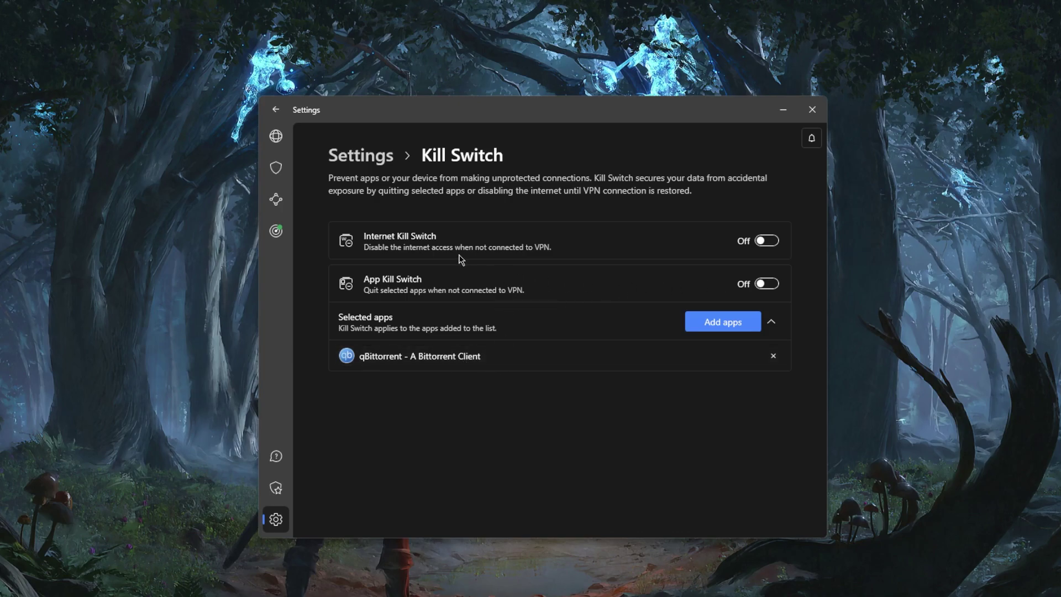
{"action": "left_click", "coordinate": [367, 159]}
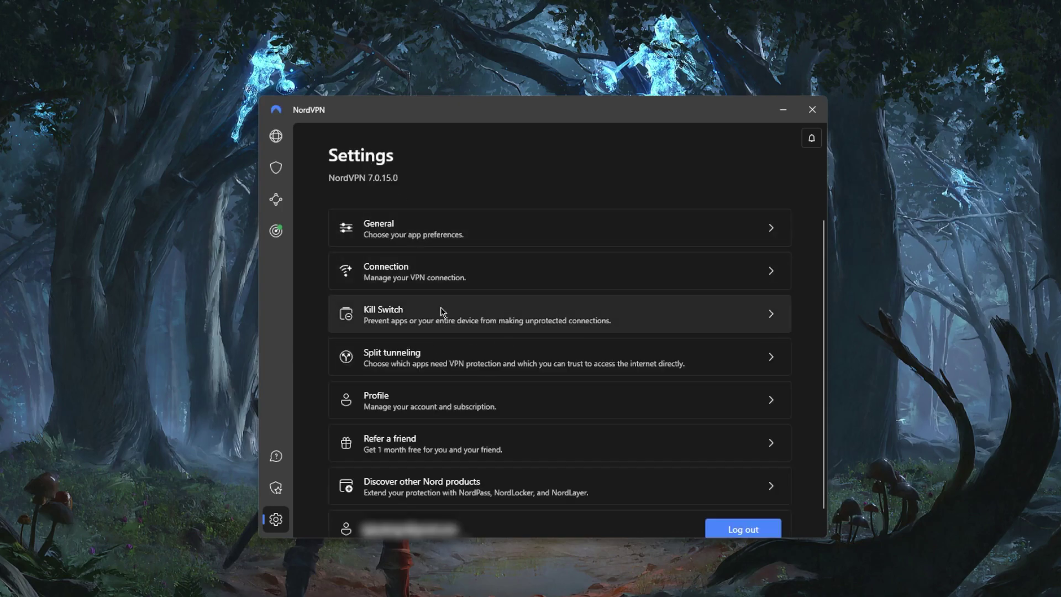
Step: Set split tunneling type to 'Disable VPN for selected apps' for apps like qBittorrent
{"action": "left_click", "coordinate": [492, 362]}
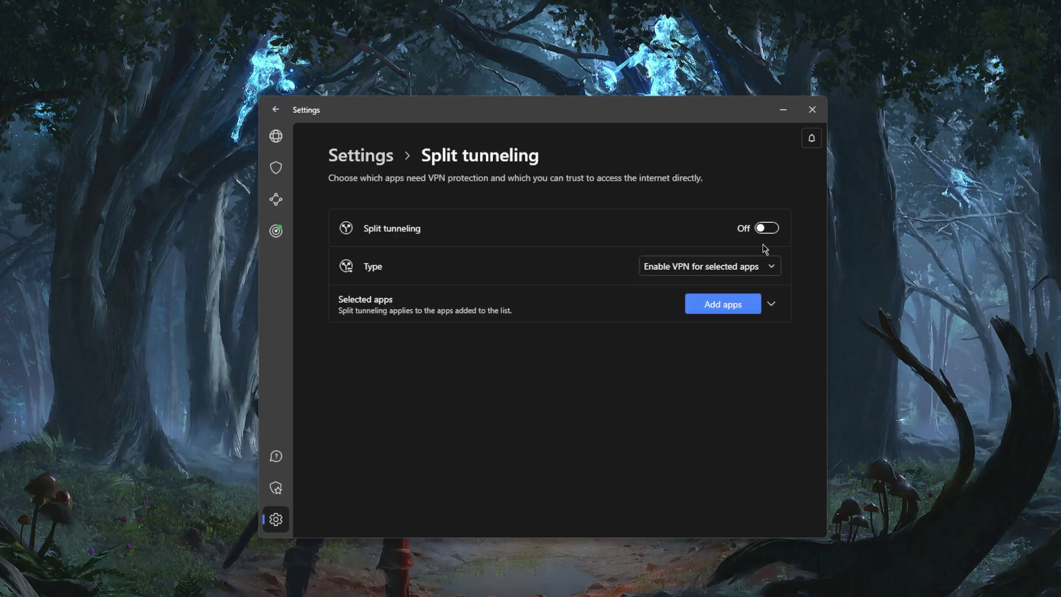
{"action": "left_click", "coordinate": [773, 304]}
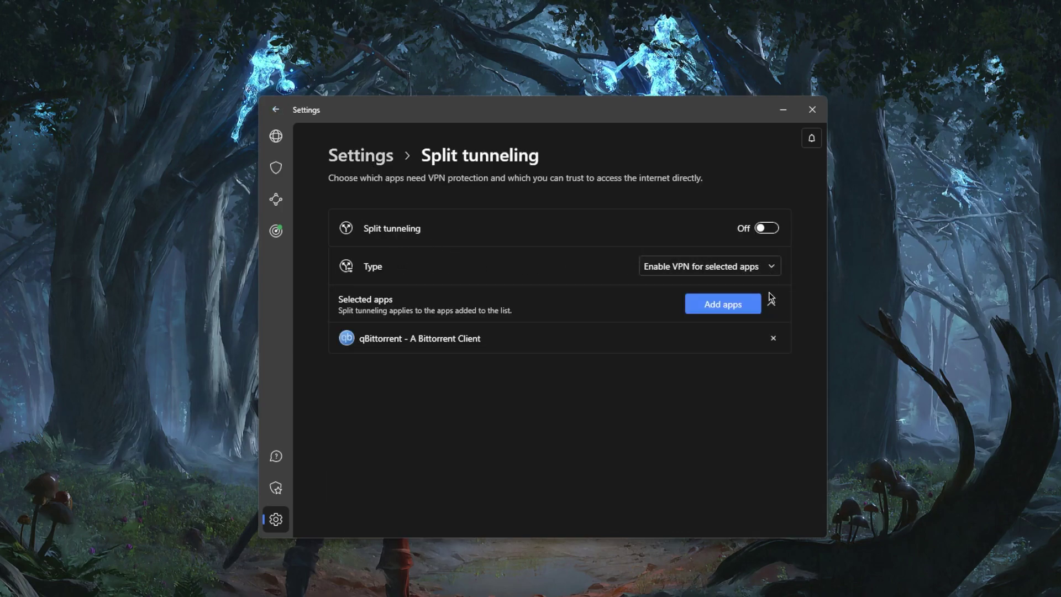
{"action": "left_click", "coordinate": [761, 271]}
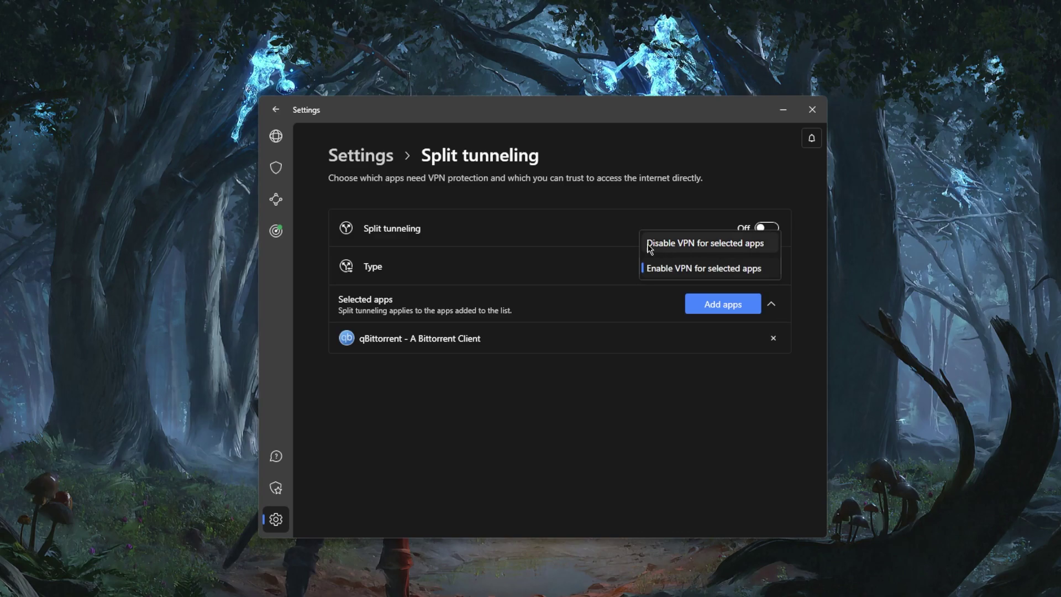
{"action": "left_click", "coordinate": [500, 381]}
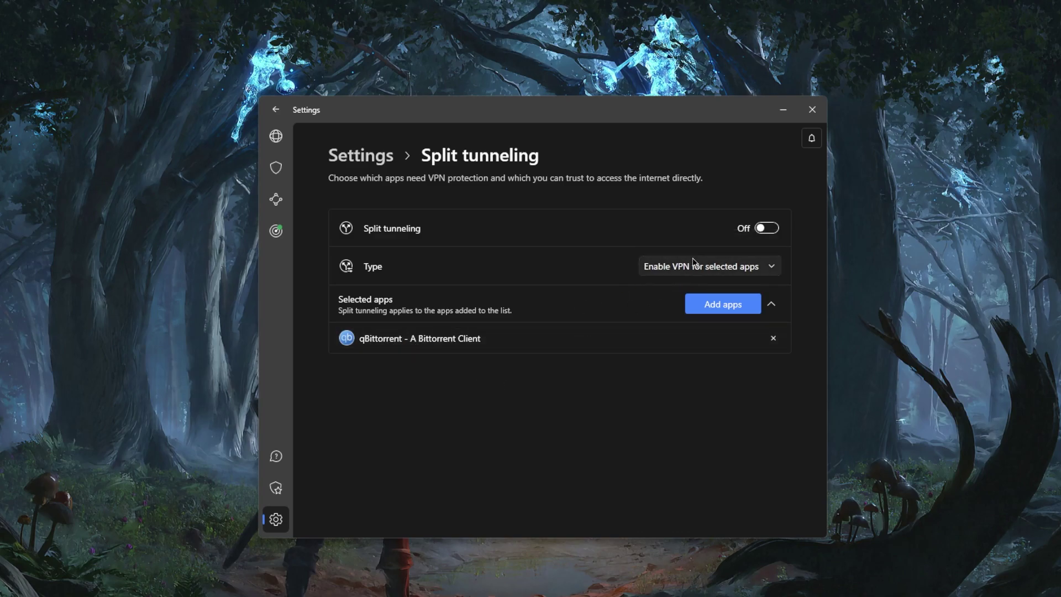
{"action": "left_click", "coordinate": [759, 269]}
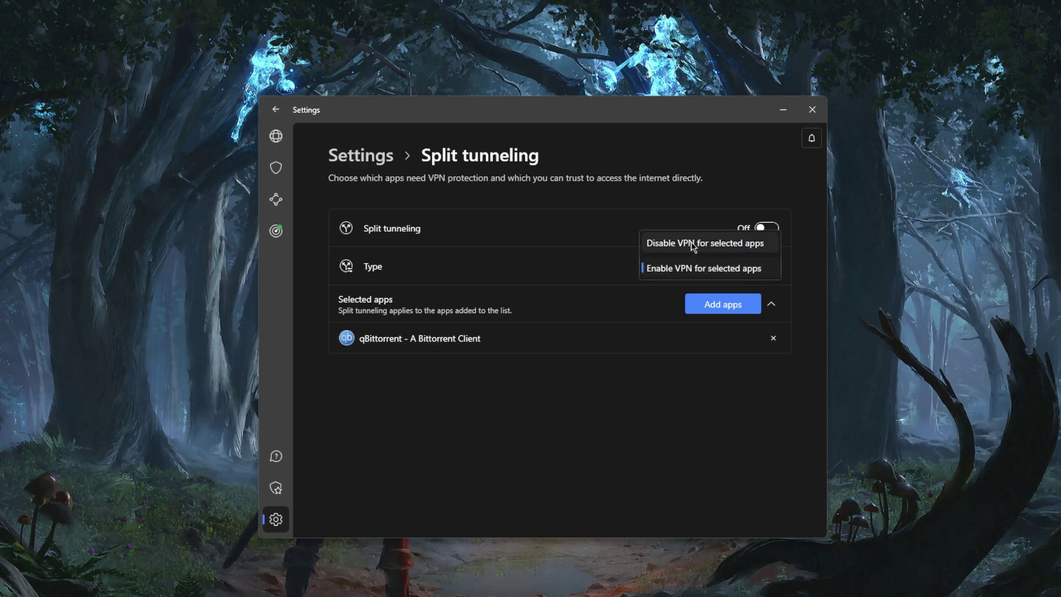
{"action": "left_click", "coordinate": [693, 247]}
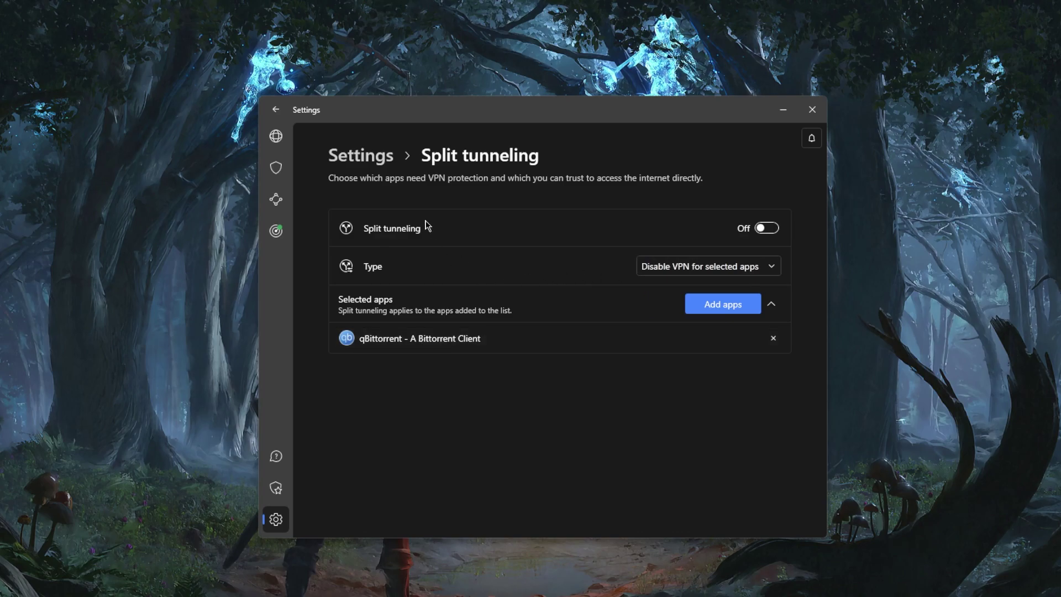
{"action": "left_click", "coordinate": [373, 157]}
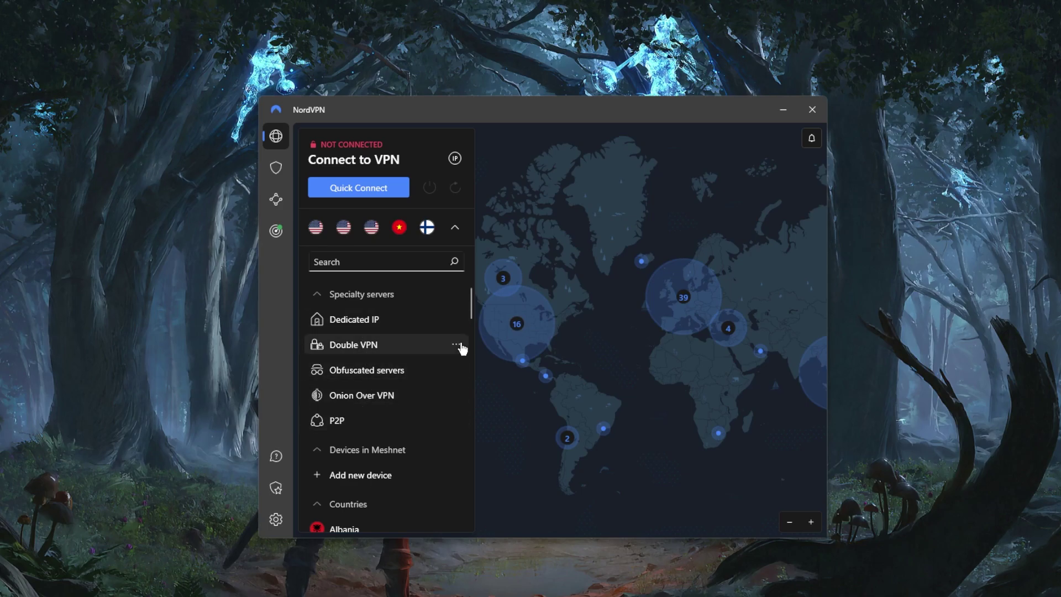
Step: Zoom the map into North America and select the Dallas server to connect
{"action": "left_click_drag", "start_coordinate": [619, 271], "coordinate": [633, 276]}
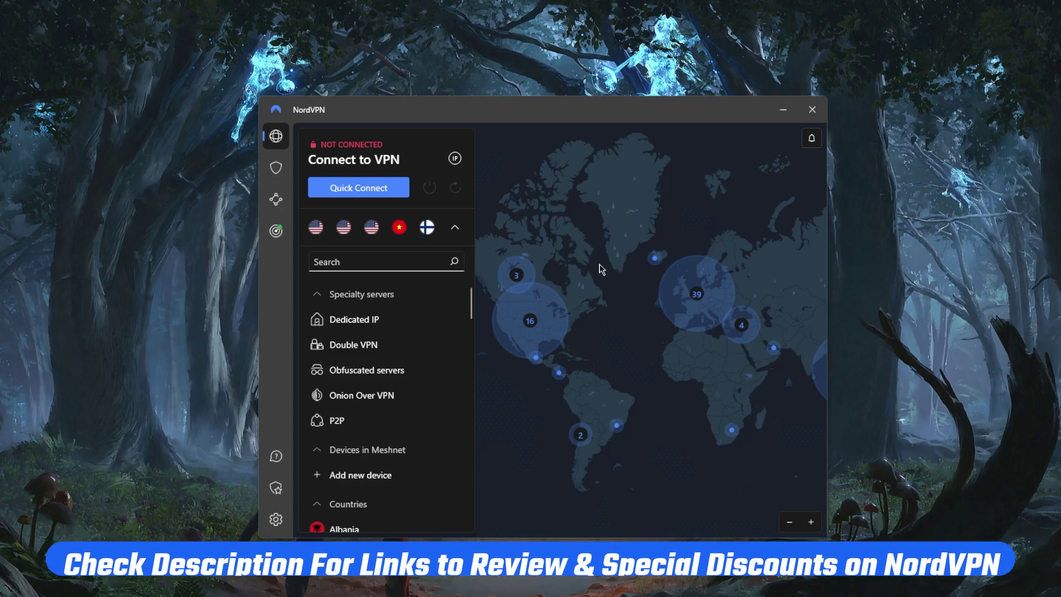
{"action": "left_click", "coordinate": [548, 316]}
{"action": "scroll", "coordinate": [597, 363], "scroll_direction": "up", "scroll_amount": 3}
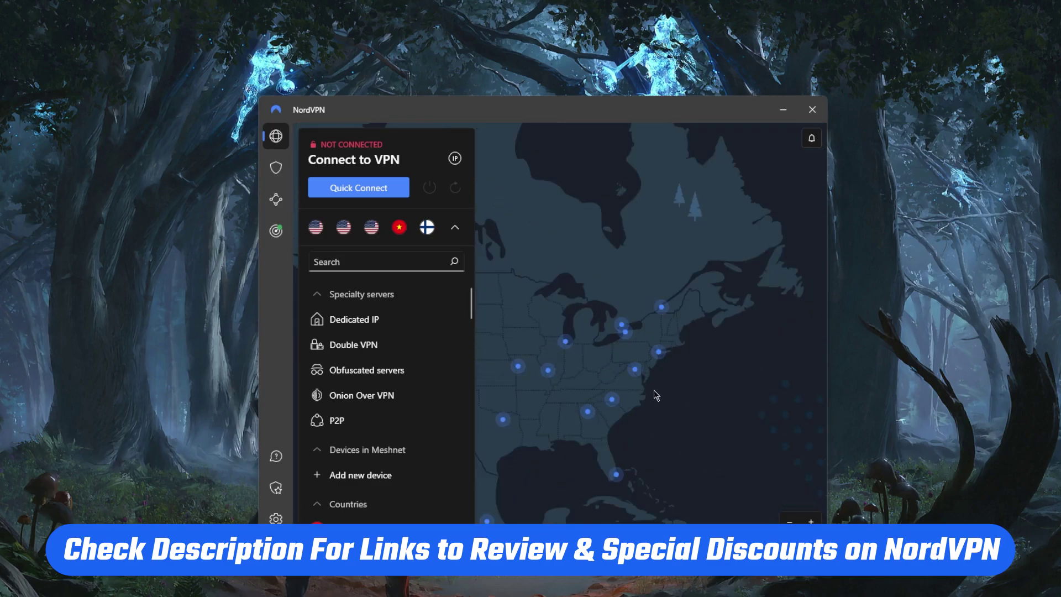
{"action": "left_click", "coordinate": [618, 340]}
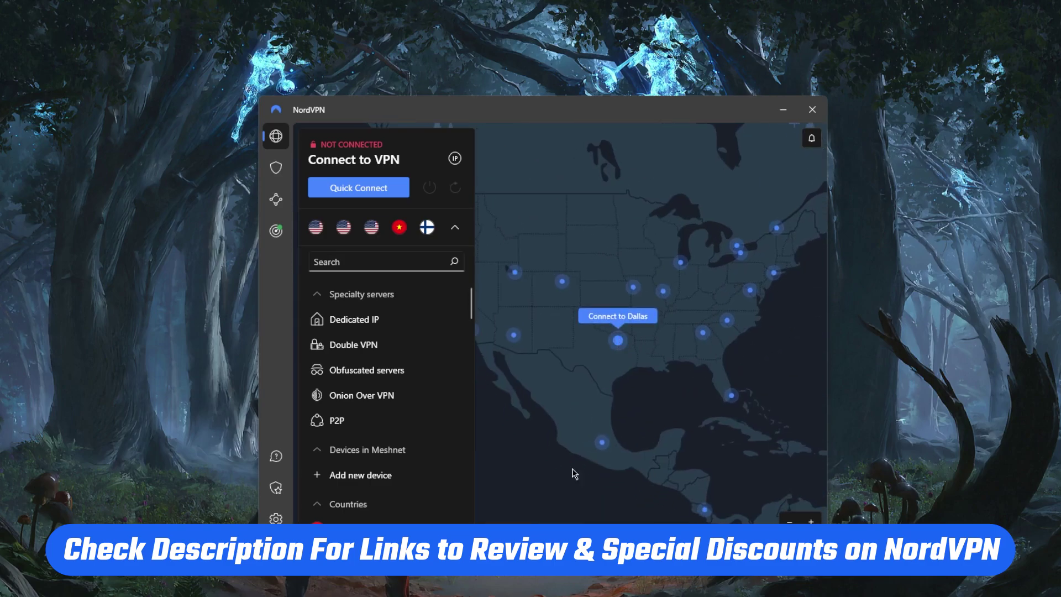